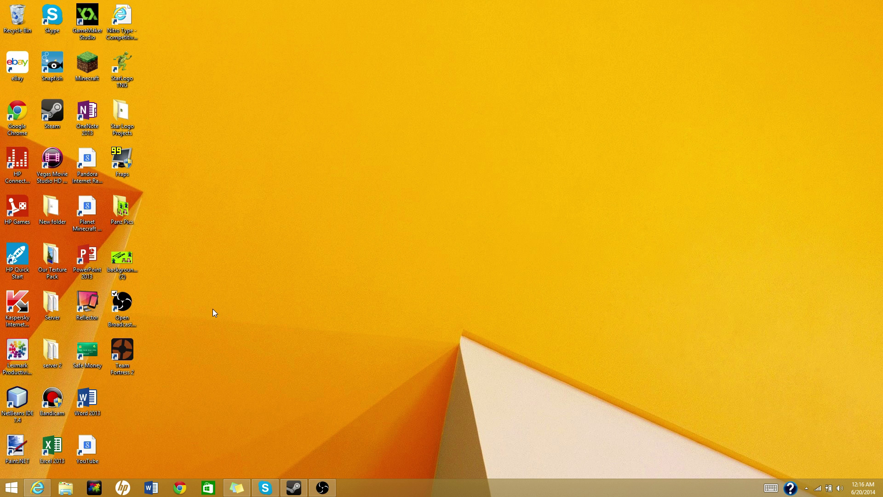
Step: Launch the built-in Skype Windows 8 app from the Start screen, then close it again
mouse_move(205, 223)
left_mouse_down()
mouse_move(279, 328)
mouse_move(326, 451)
mouse_move(438, 397)
mouse_move(460, 256)
mouse_move(446, 231)
mouse_move(414, 213)
left_mouse_up()
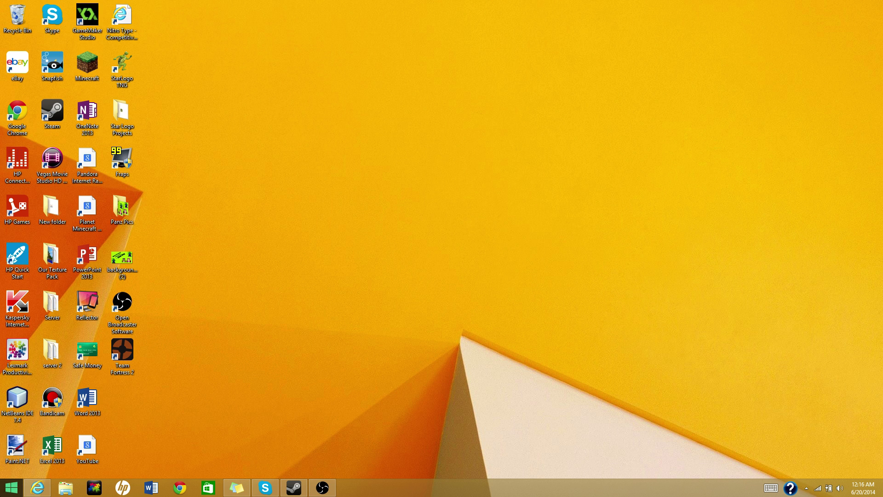
left_click(11, 486)
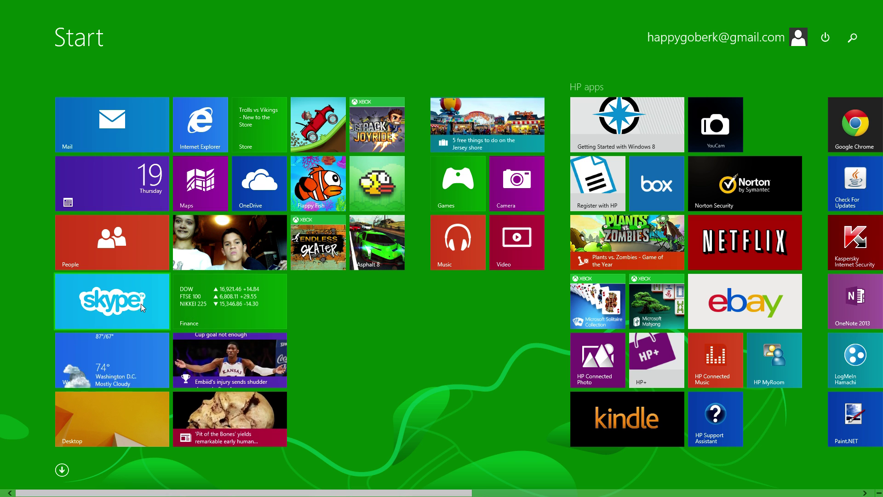
left_click(139, 305)
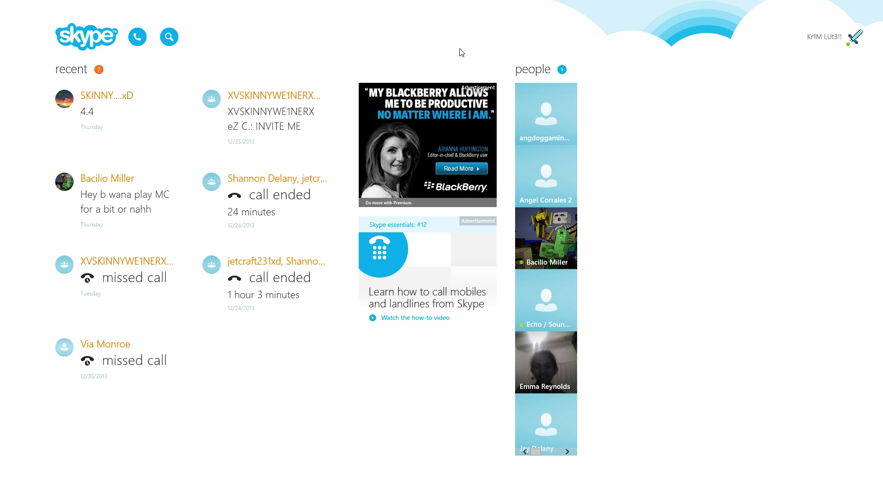
mouse_move(256, 4)
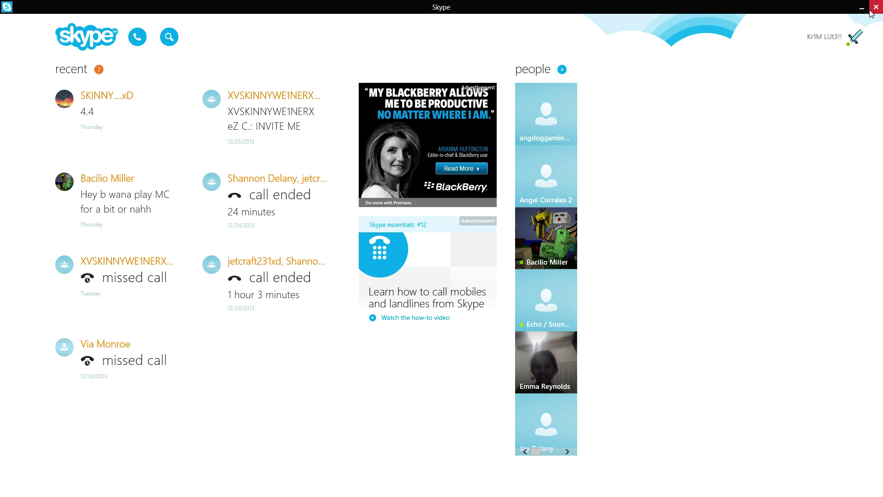
mouse_move(878, 8)
left_click(875, 8)
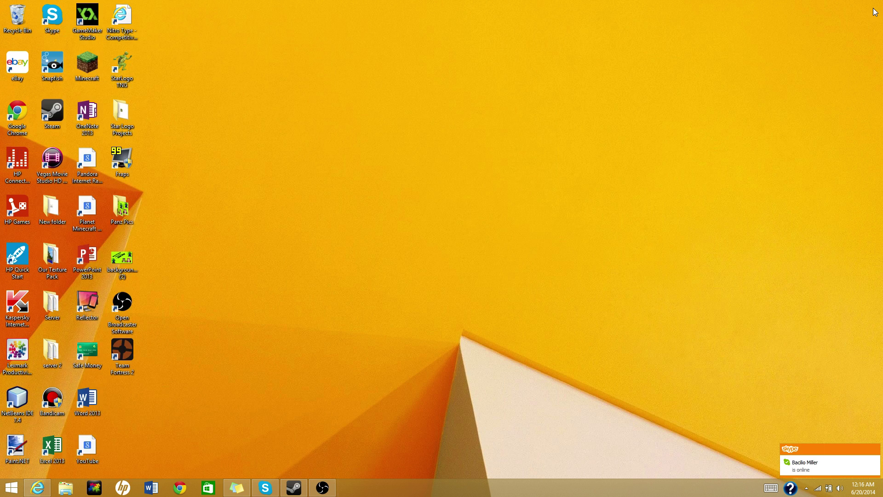
left_click(11, 487)
scroll(329, 249, "down", 5)
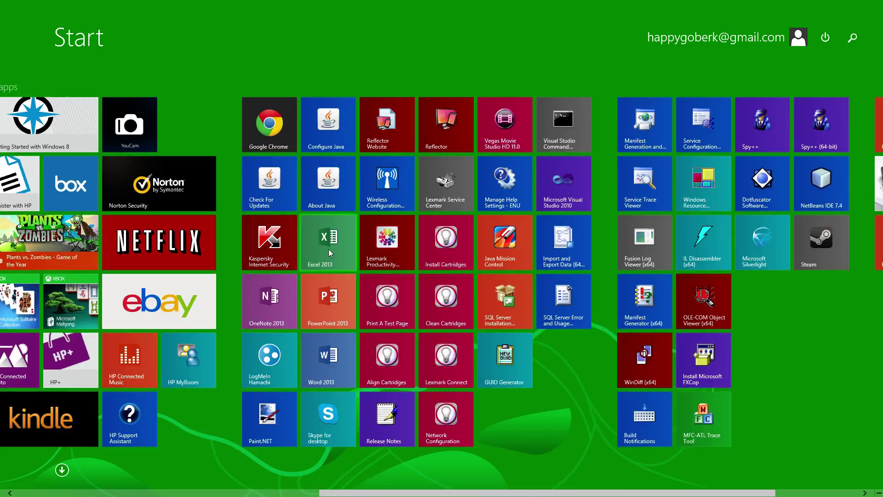
scroll(328, 249, "up", 5)
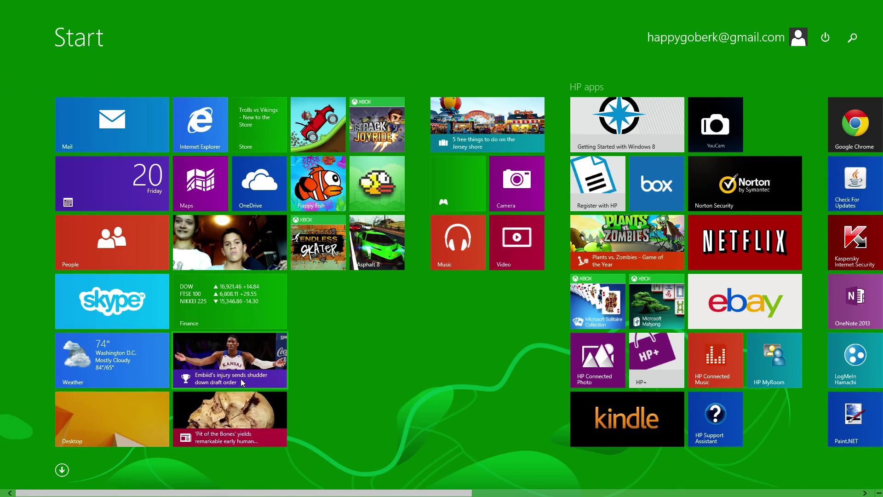
key("super")
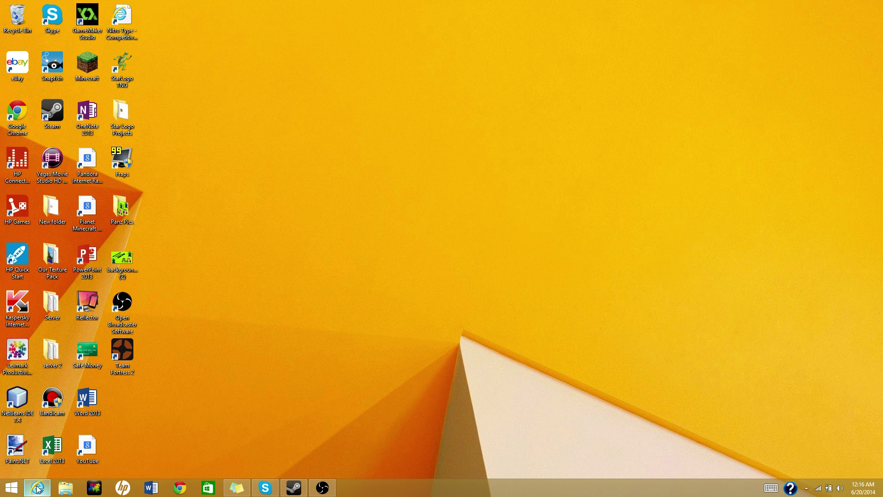
mouse_move(37, 487)
left_click(176, 488)
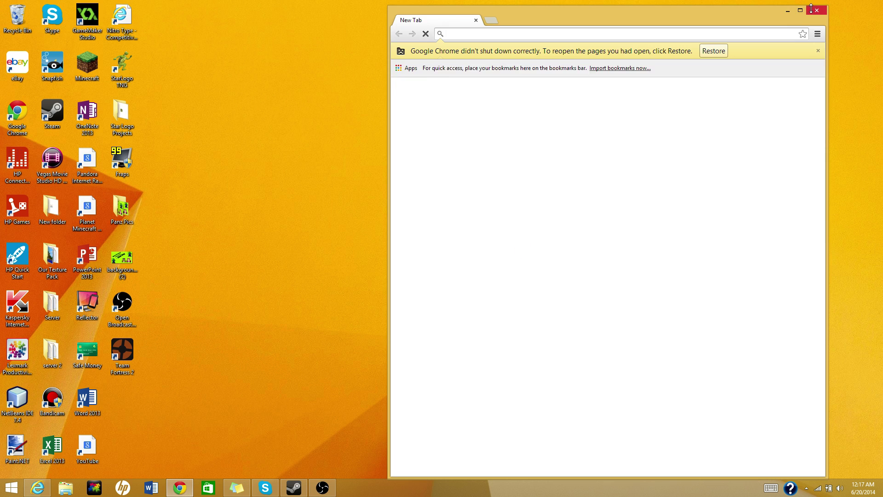
left_click(800, 11)
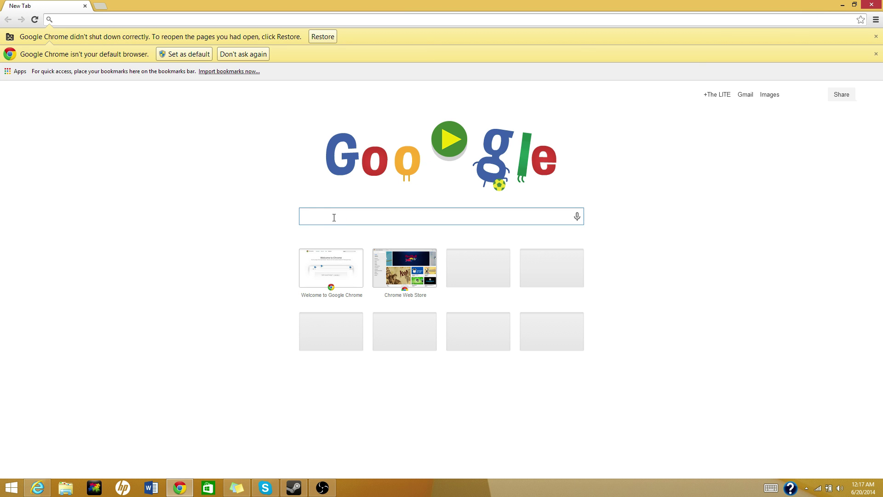
type("skype")
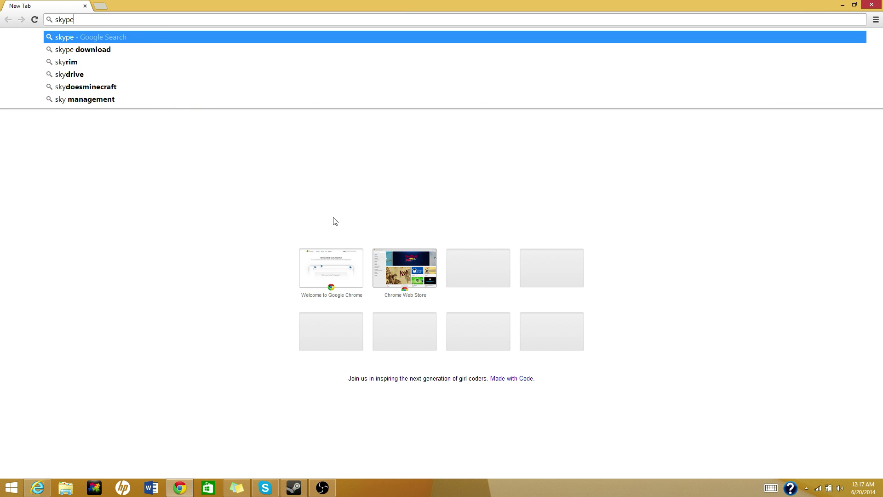
key("BackSpace")
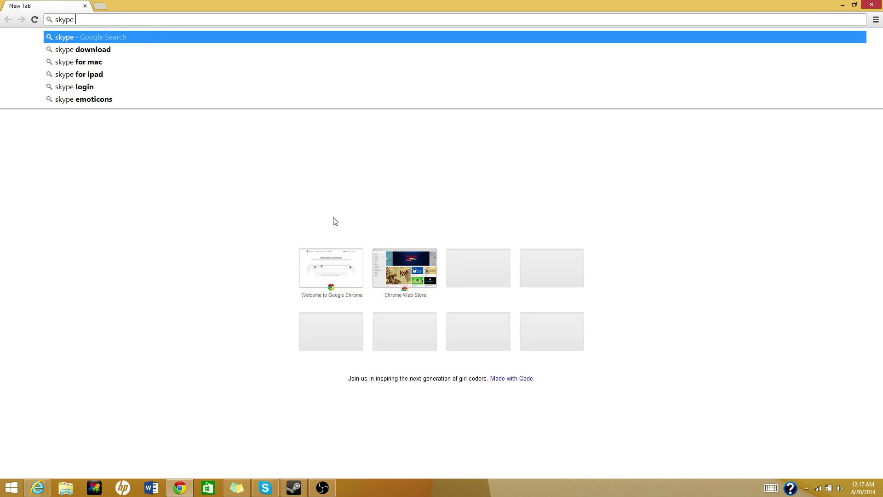
key("Return")
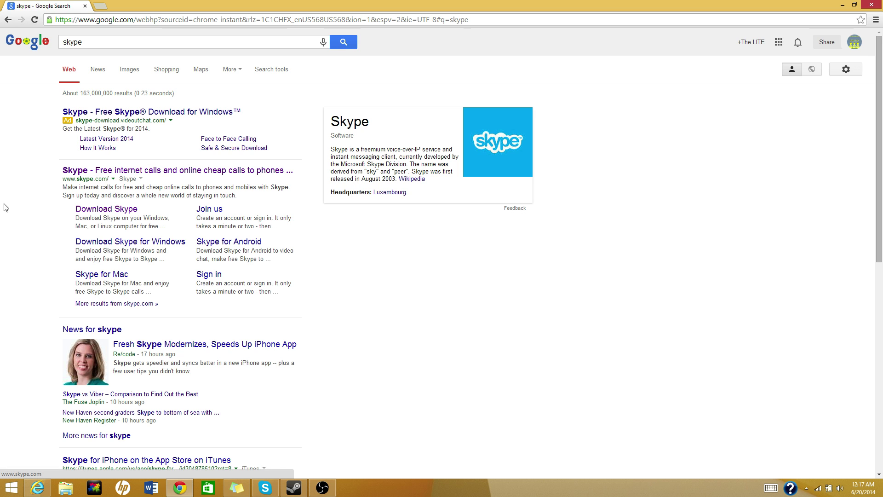
left_click_drag(71, 180, 112, 182)
Step: Go from the skype.com result to the Downloads page's options for computers
left_click(21, 205)
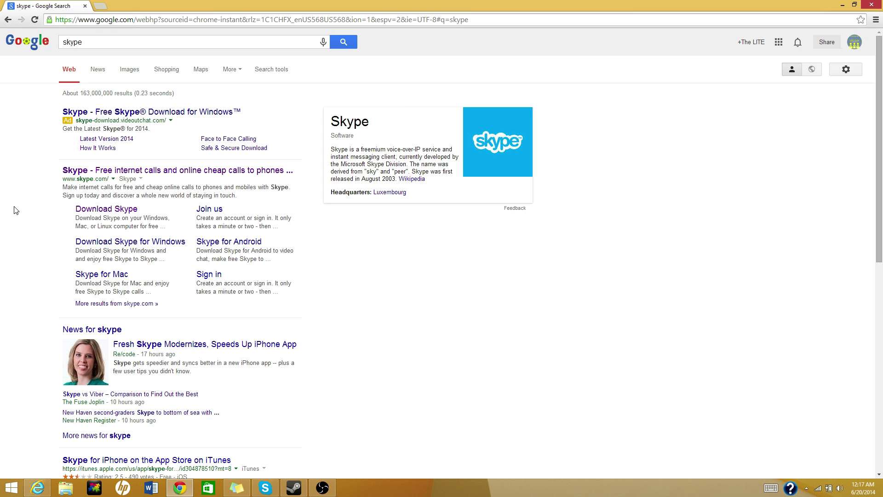
left_click(153, 172)
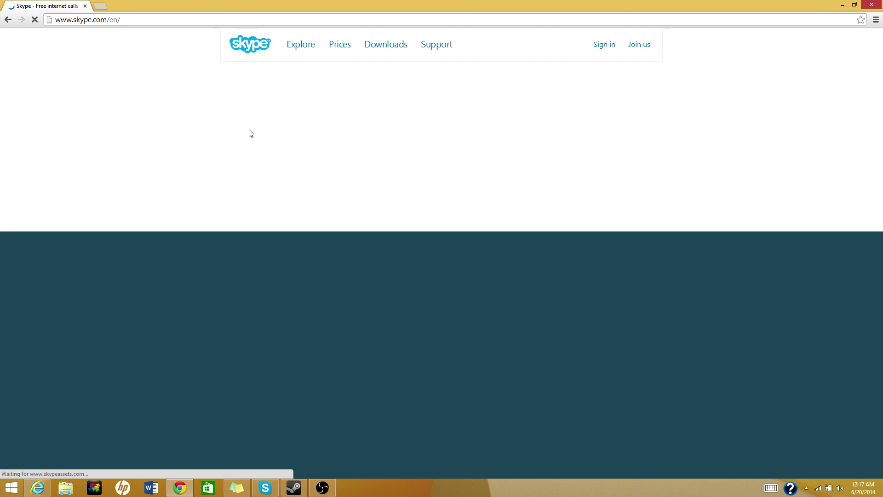
mouse_move(332, 48)
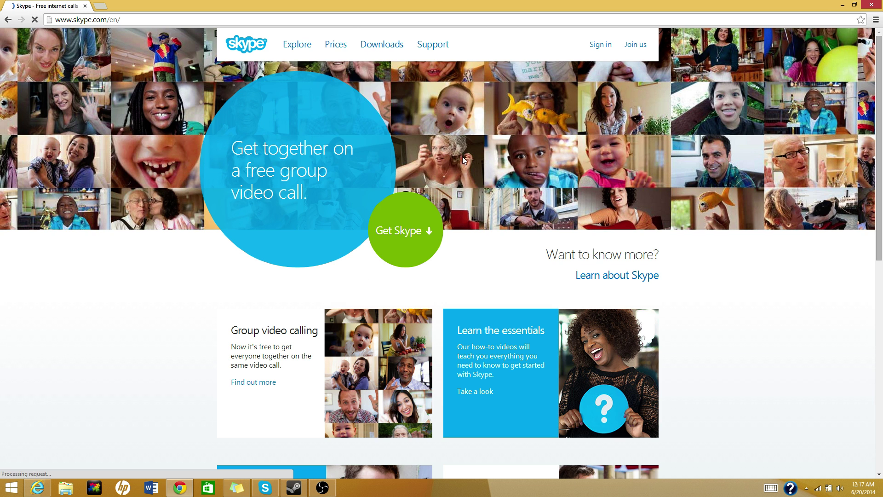
mouse_move(279, 39)
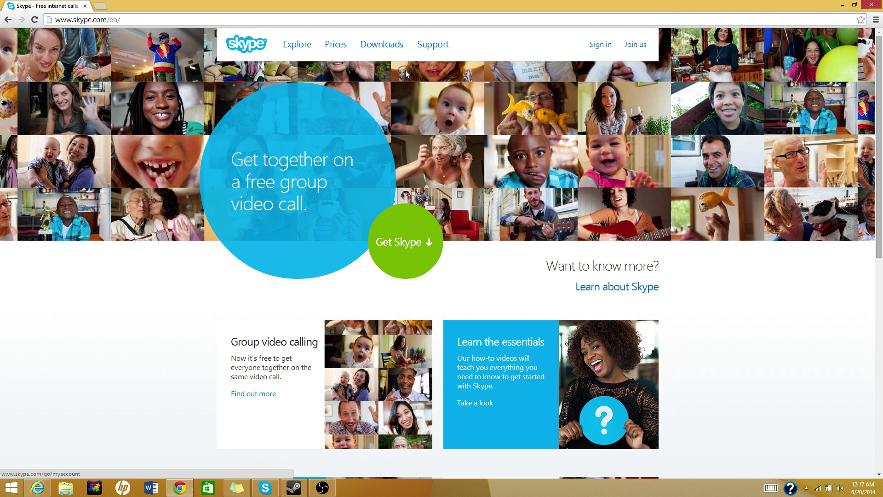
left_click(377, 55)
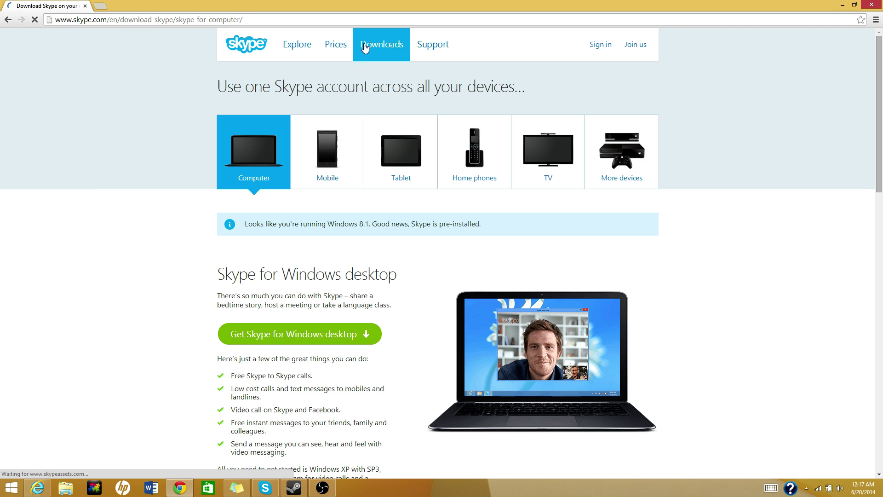
scroll(363, 244, "down", 1)
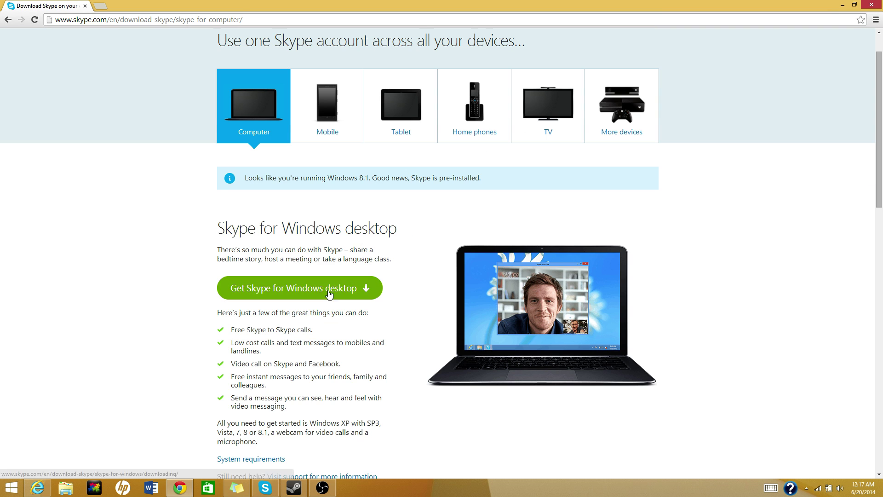
scroll(342, 285, "up", 1)
mouse_move(303, 45)
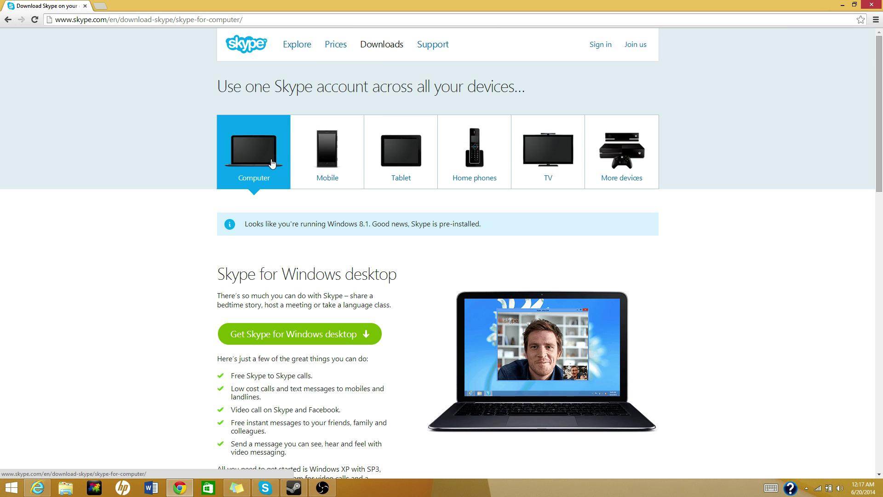
left_click(271, 162)
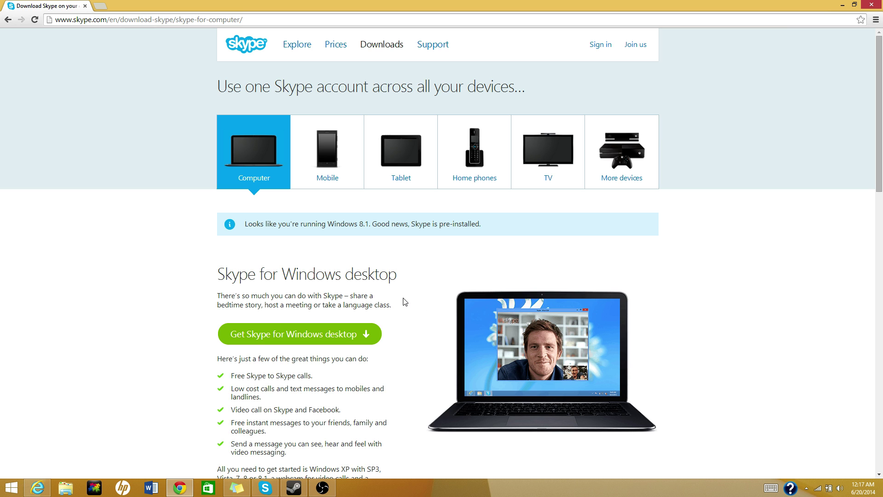
Step: Download SkypeSetupFull.exe for Windows desktop and run it from Chrome's download bar
left_click(321, 339)
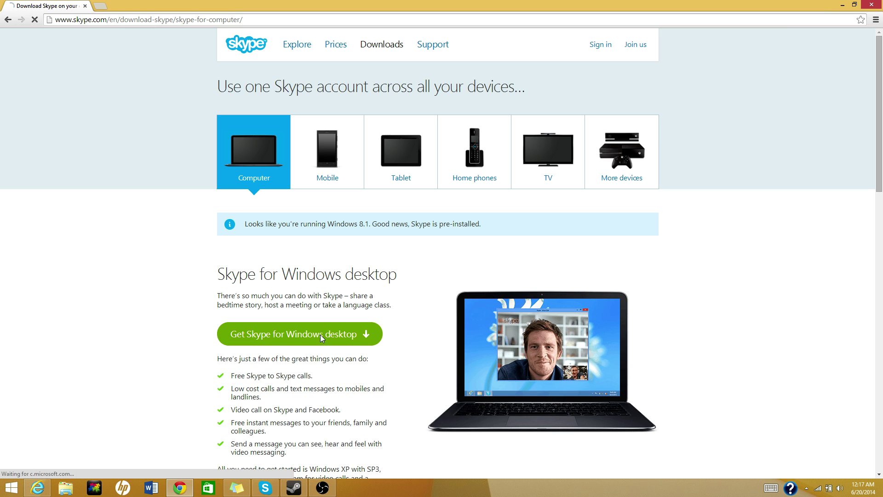
scroll(309, 319, "down", 1)
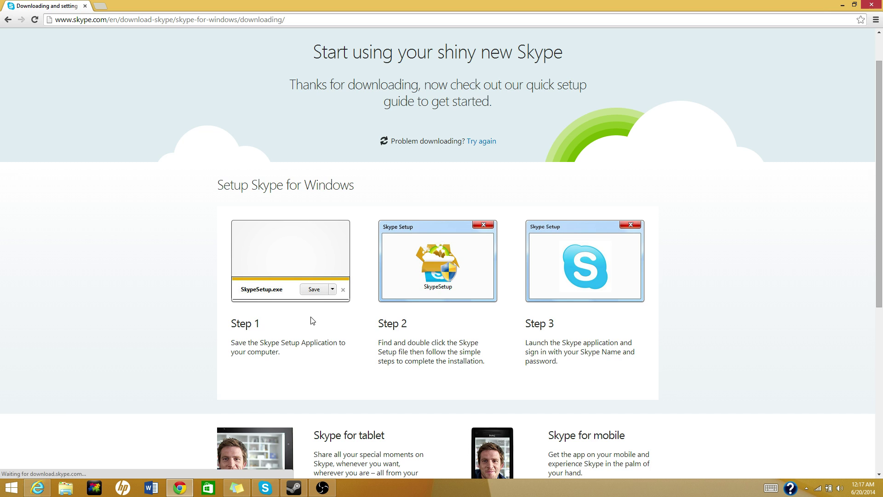
scroll(307, 307, "down", 2)
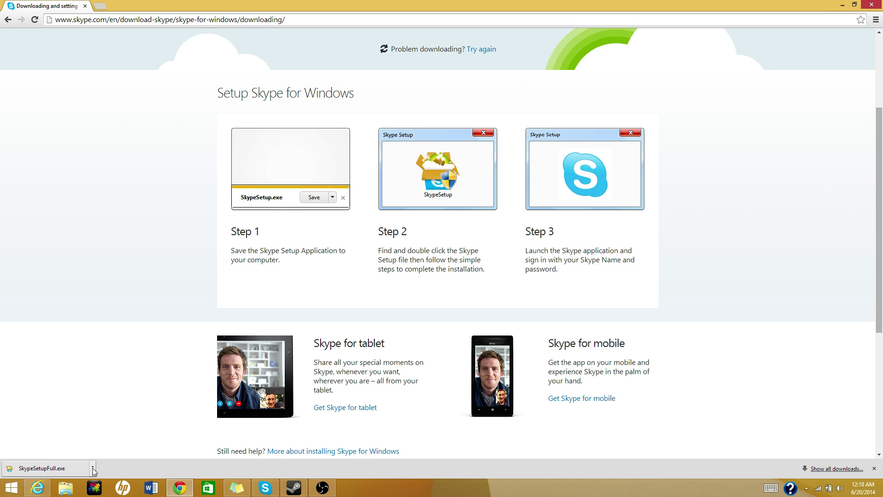
left_click(64, 470)
left_click(80, 468)
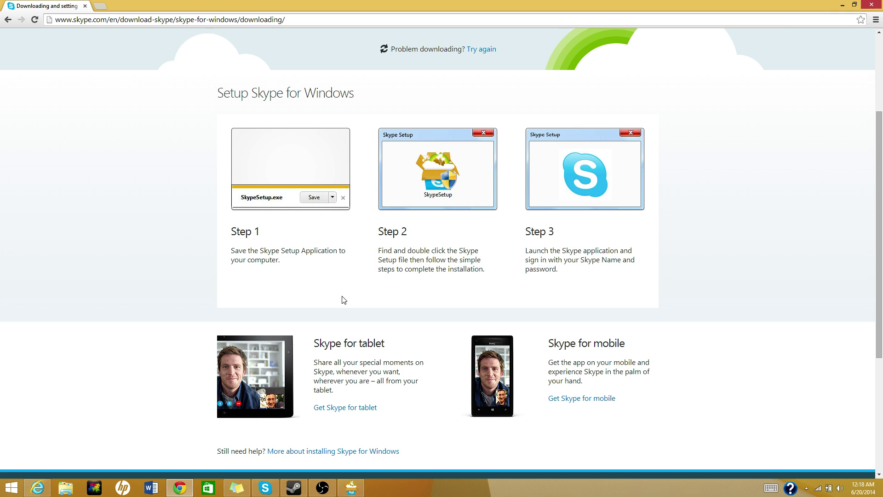
Step: Accept the installer terms, declining the MSN homepage and the Bing and MSN offer
left_click(357, 489)
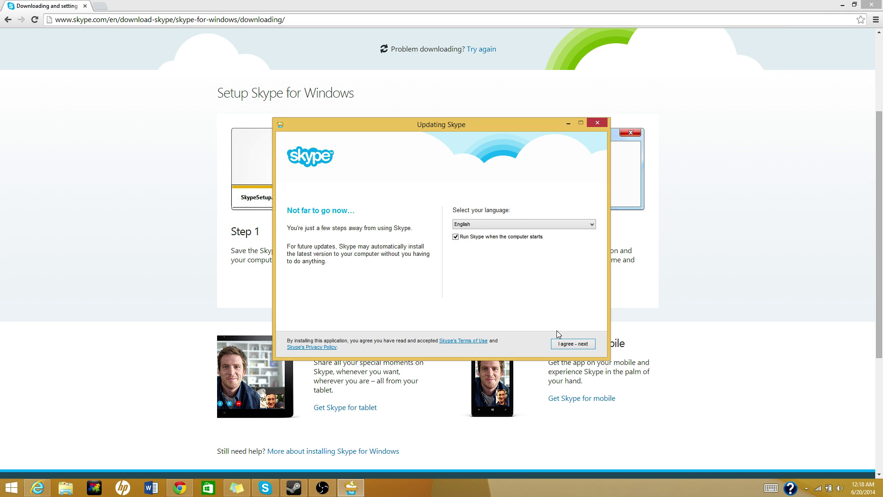
left_click(565, 346)
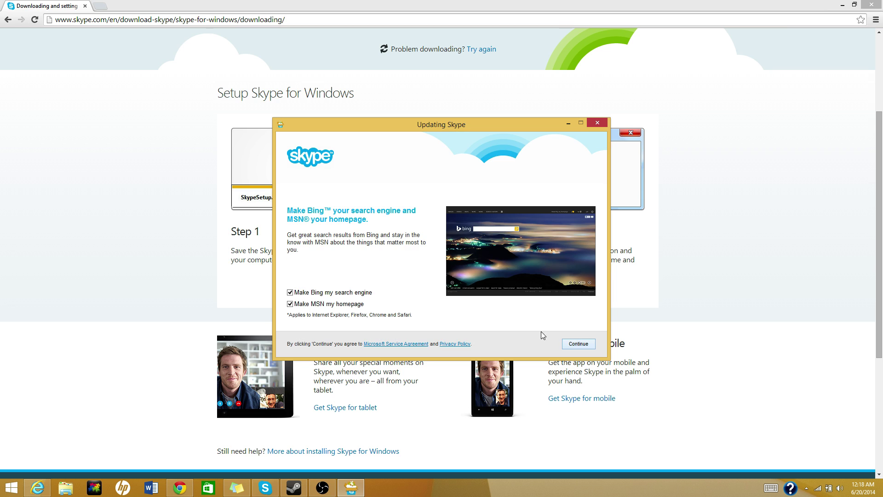
left_click(290, 304)
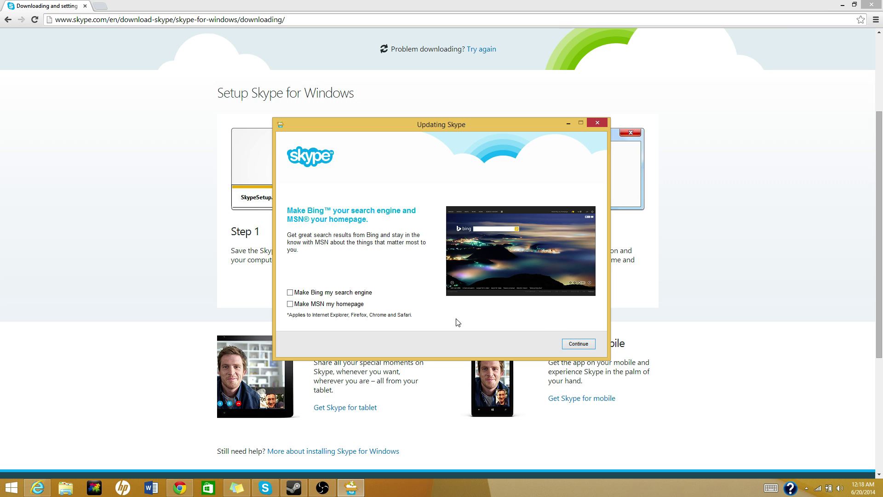
left_click(578, 345)
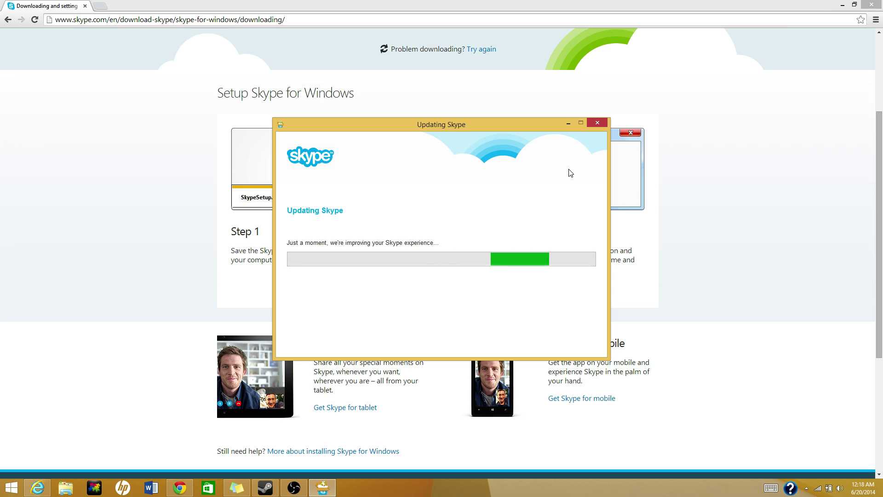
Step: Close the Updating Skype window after cancelling the Exit installer prompt
left_click(595, 123)
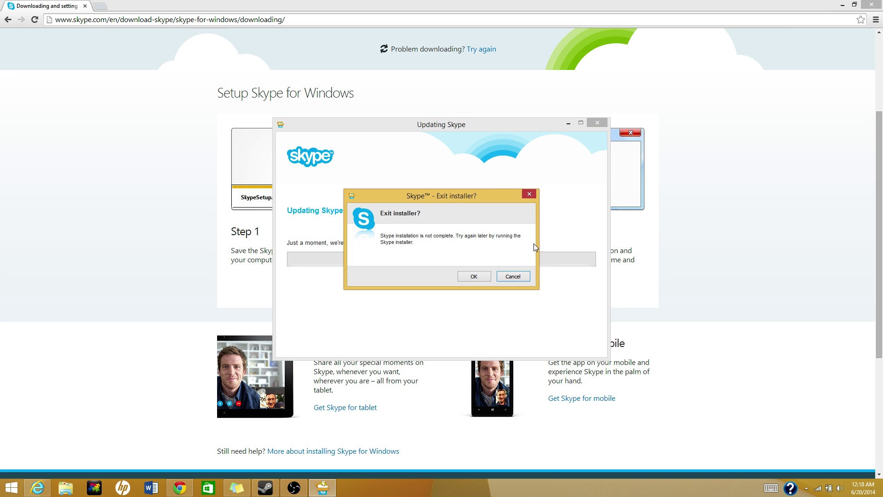
left_click(476, 278)
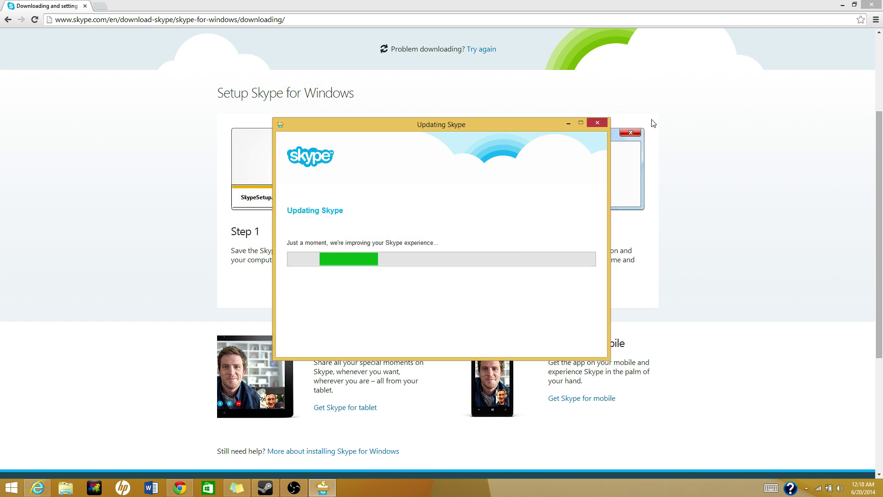
left_click(597, 123)
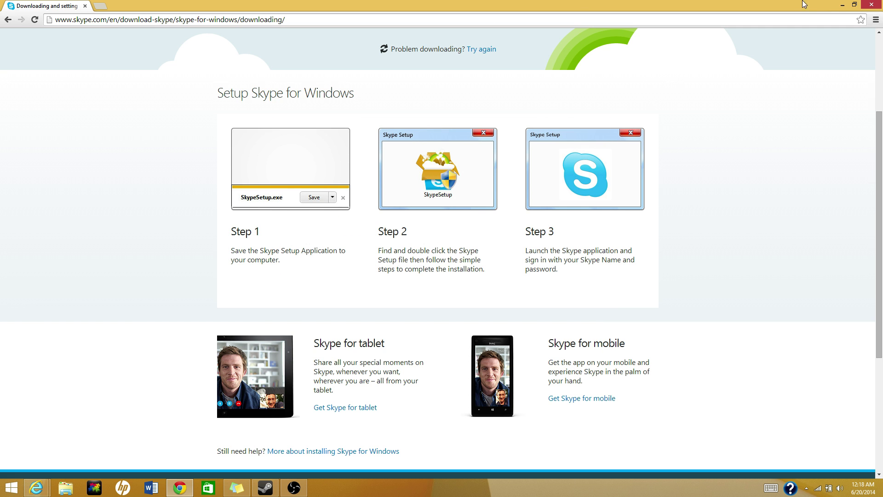
Step: Minimise Chrome and Internet Explorer and launch Skype desktop from its desktop shortcut
left_click(840, 6)
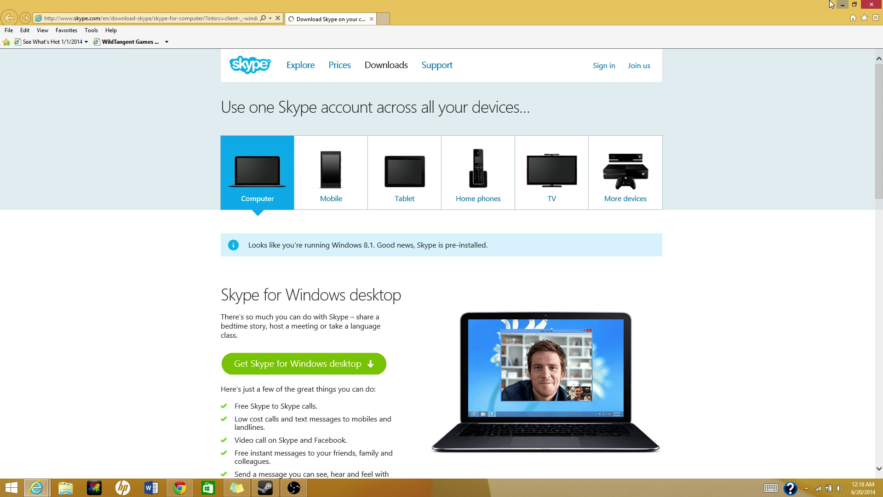
left_click(845, 5)
mouse_move(299, 184)
left_mouse_down()
mouse_move(422, 274)
mouse_move(613, 376)
mouse_move(774, 420)
left_mouse_up()
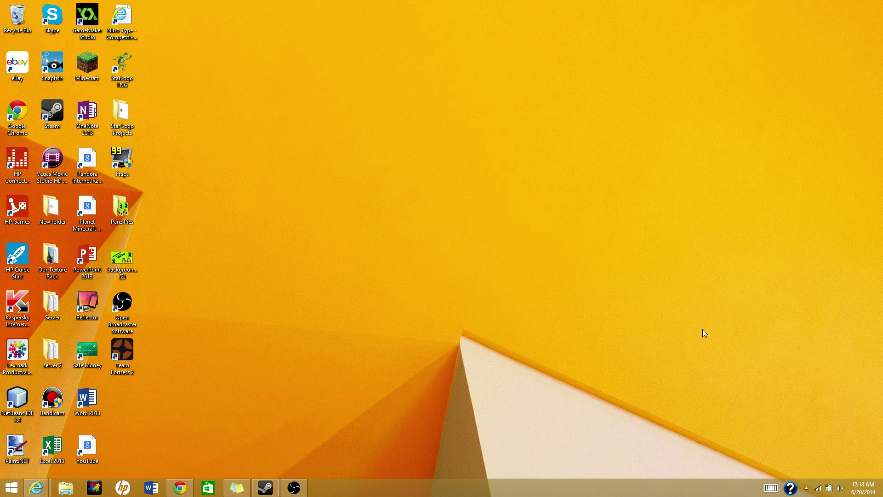
double_click(61, 12)
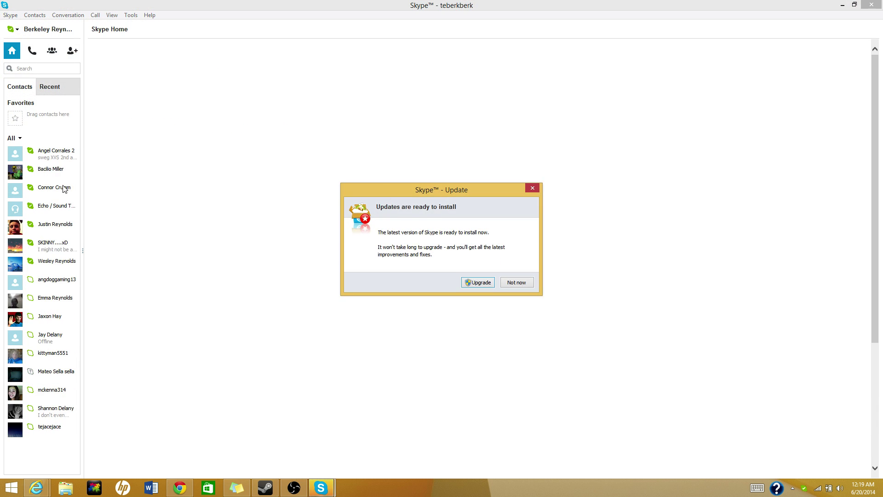
Step: Dismiss the update prompt, open the offline contact's conversation and choose Call Skype
left_click(531, 191)
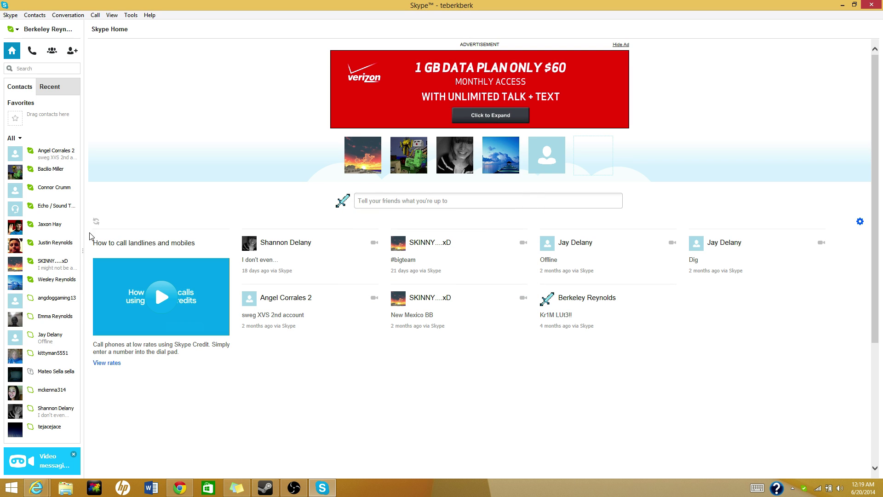
left_click(55, 337)
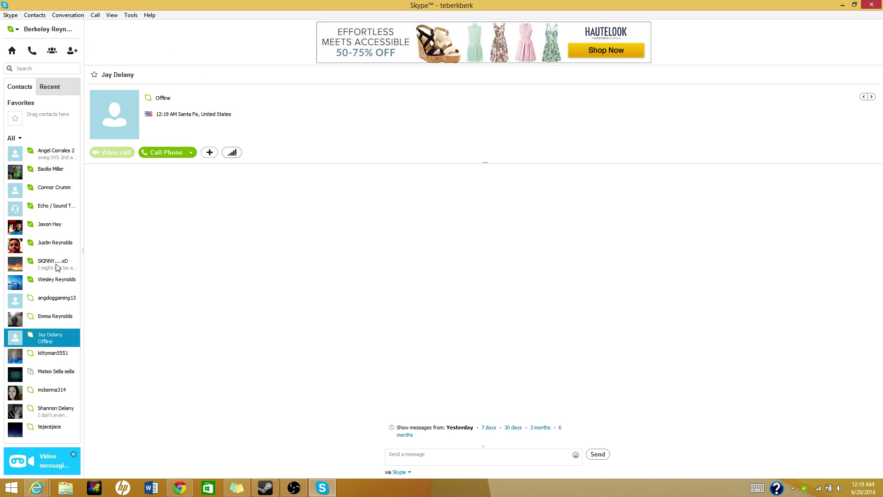
left_click(48, 304)
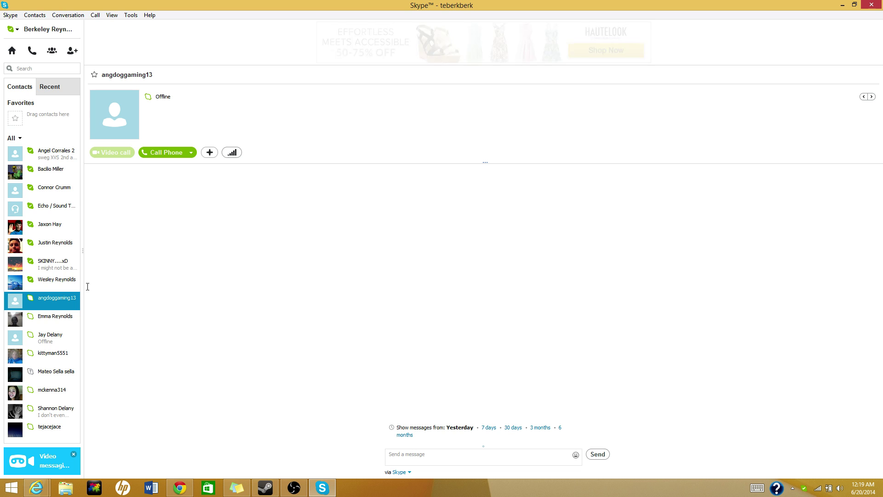
left_click(60, 316)
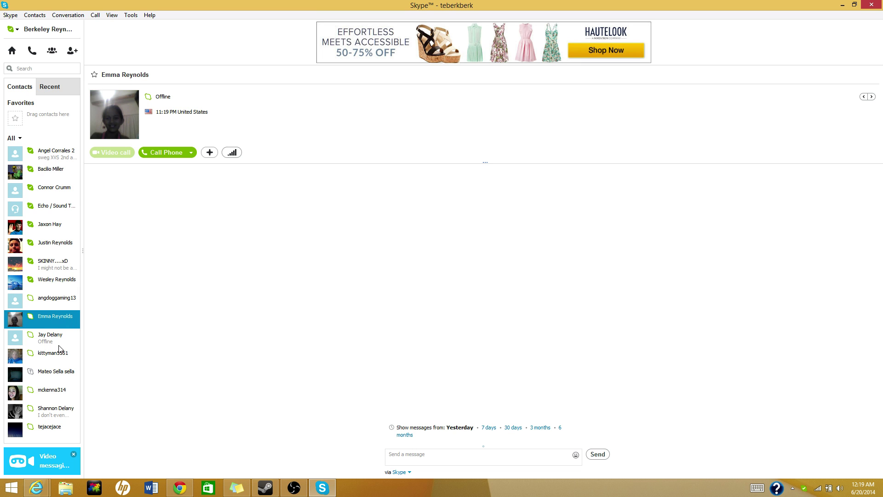
left_click(57, 353)
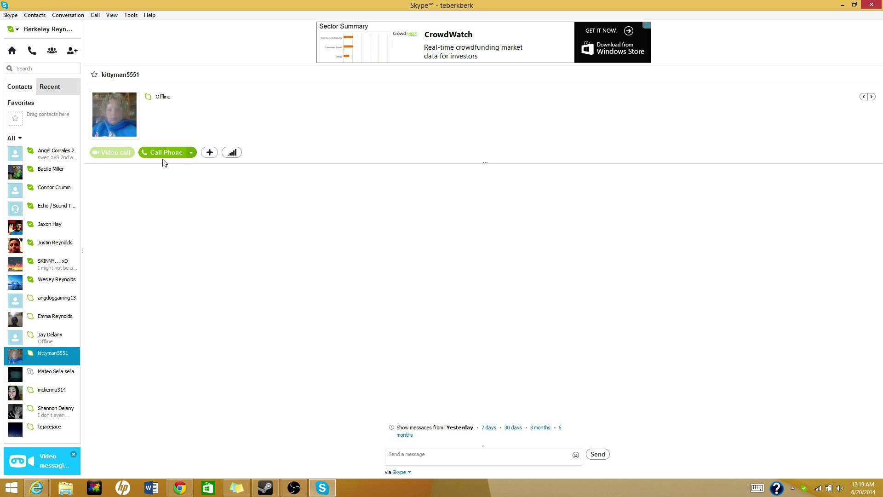
left_click(165, 155)
left_click(190, 155)
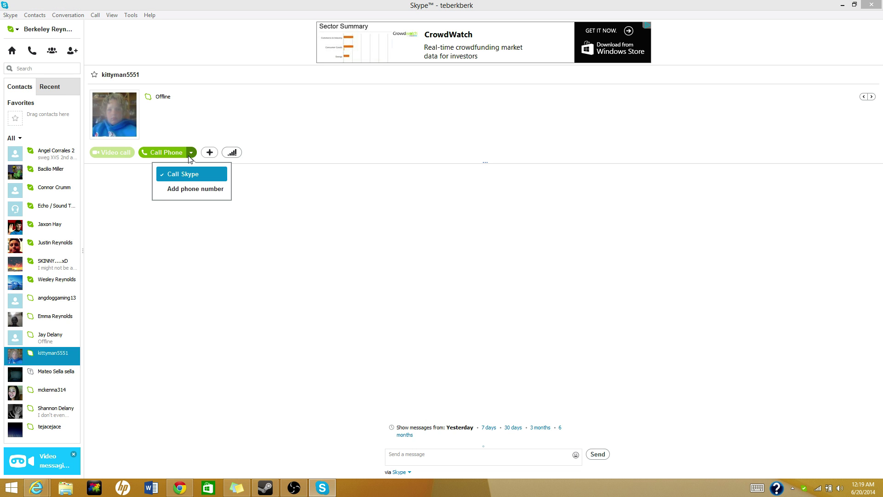
Step: Call the contact over Skype, then view the '+' menu's Share screens option and close it
left_click(180, 174)
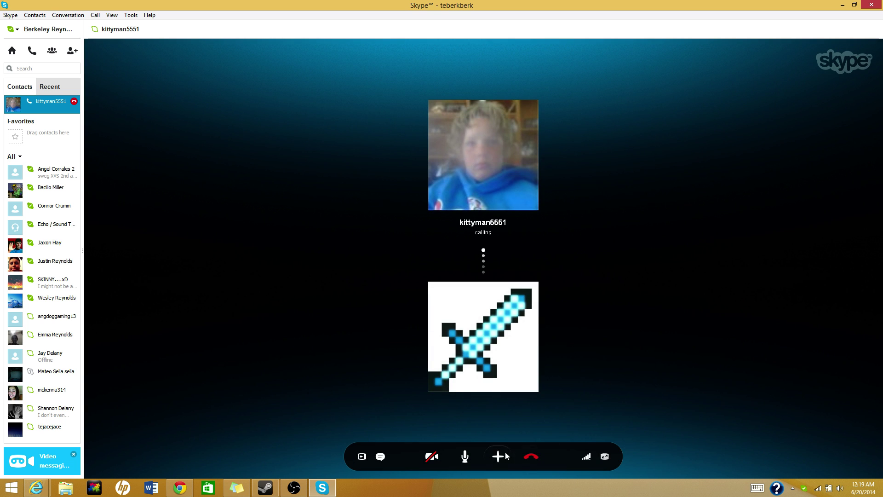
left_click(498, 455)
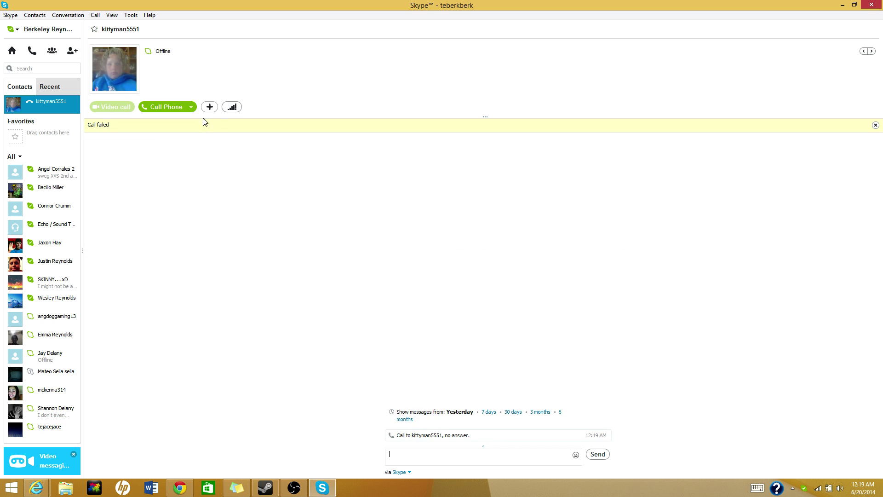
left_click(210, 107)
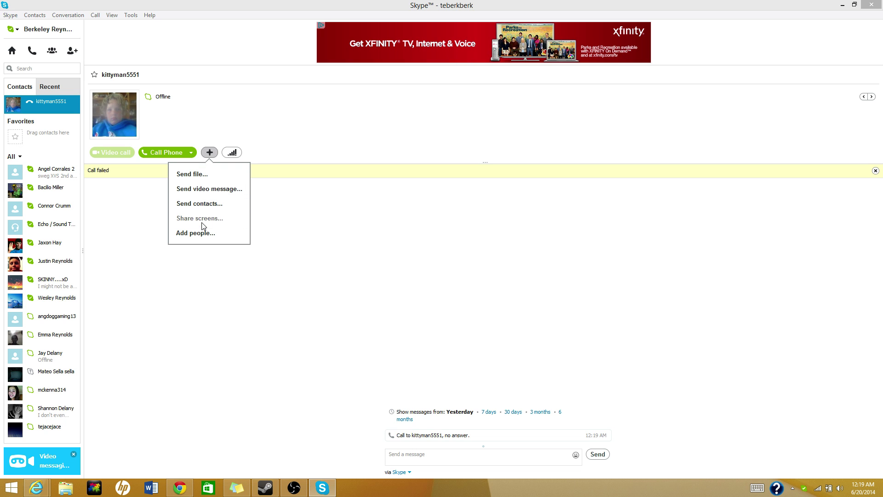
left_click(346, 142)
Step: Call the contact over Skype again, then switch to the Recent conversations list
left_click(180, 152)
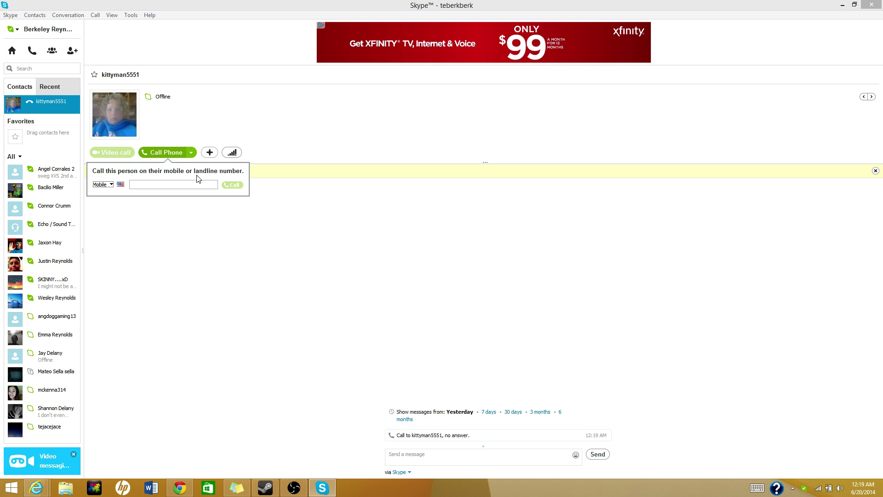
left_click(192, 155)
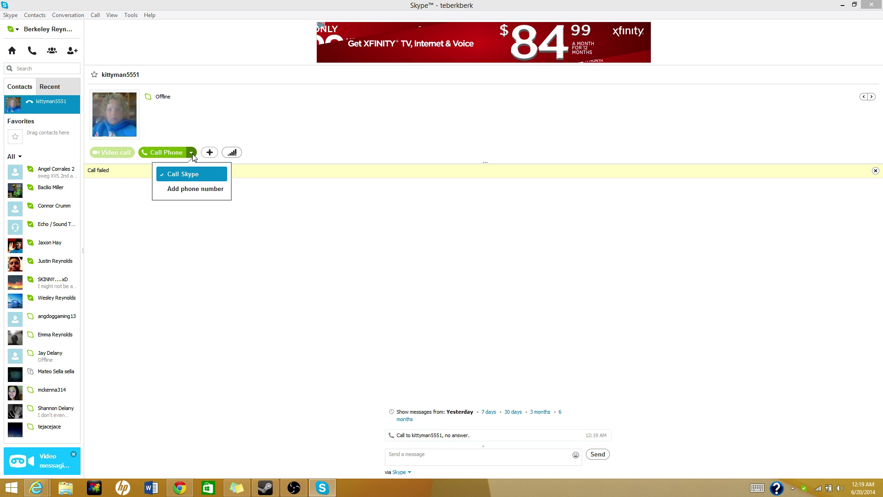
left_click(190, 173)
left_click(498, 456)
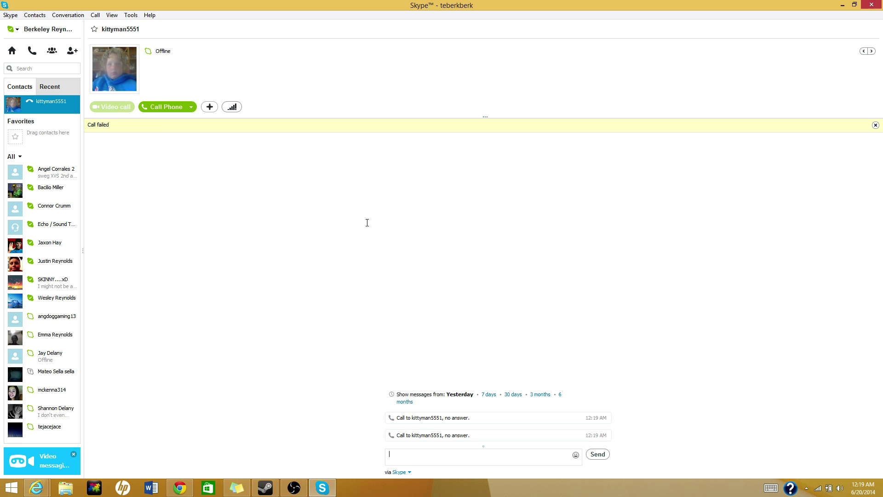
left_click(68, 90)
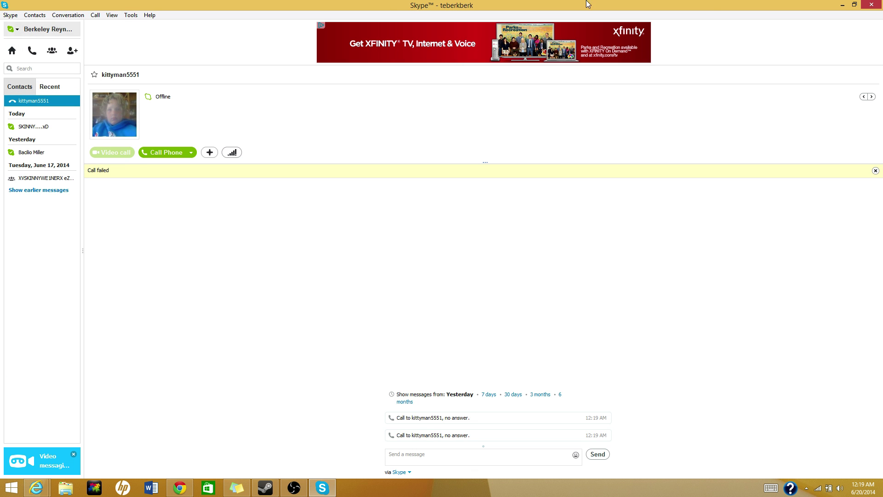
left_click(843, 5)
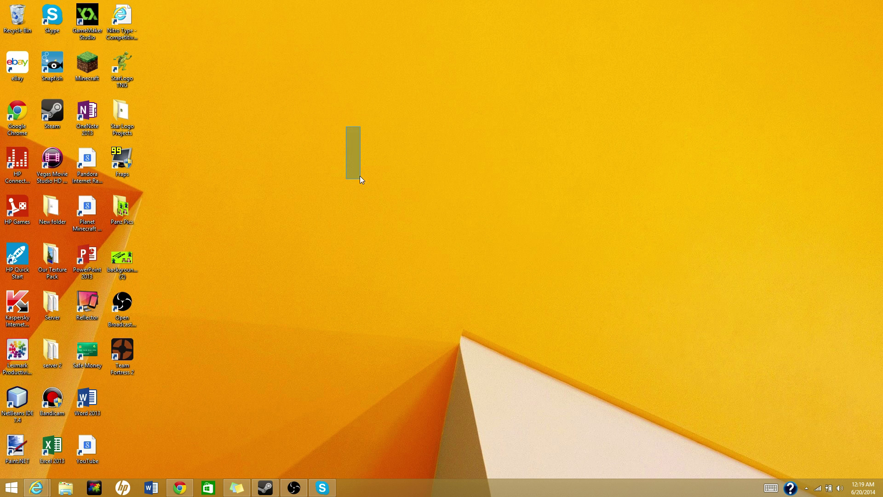
mouse_move(360, 176)
left_mouse_down()
mouse_move(371, 245)
mouse_move(364, 331)
mouse_move(316, 358)
mouse_move(265, 341)
mouse_move(274, 147)
left_mouse_up()
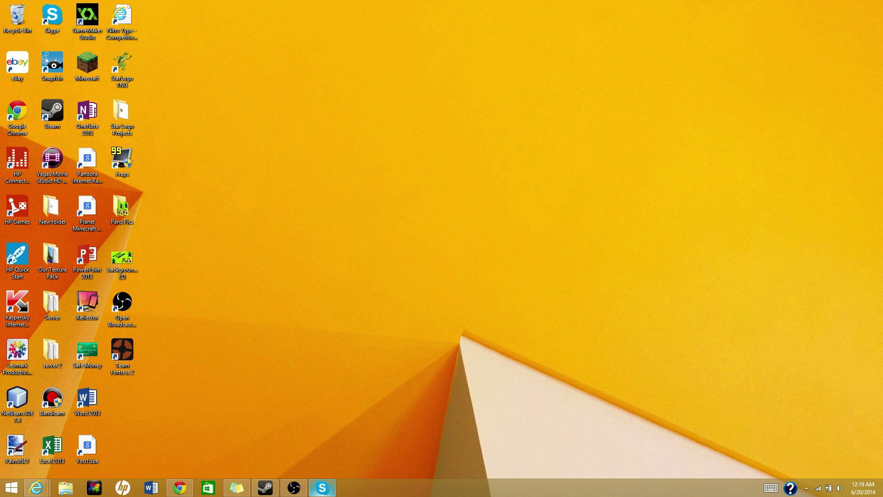
left_click(323, 486)
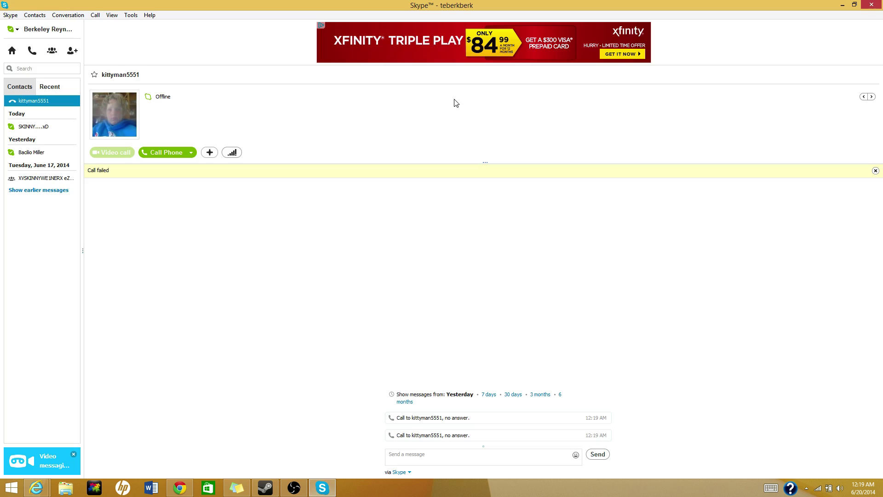
left_click(842, 5)
key("super")
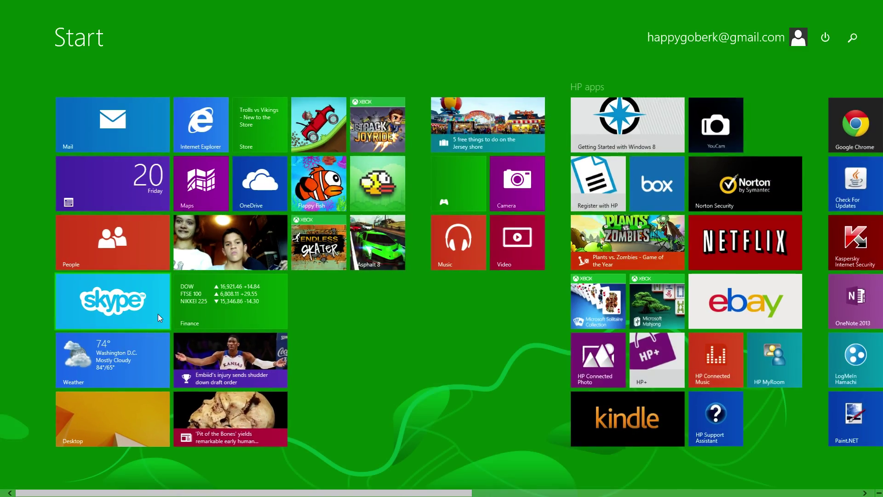
left_click(157, 311)
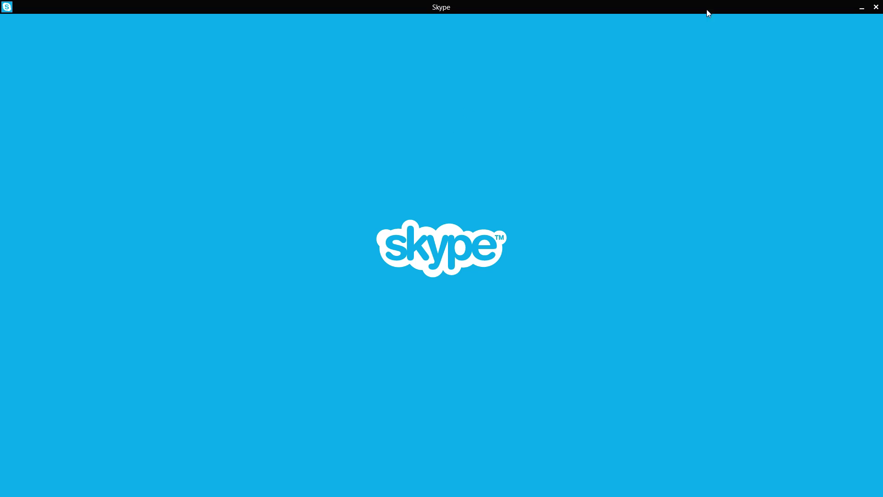
left_click(876, 7)
mouse_move(350, 170)
left_mouse_down()
mouse_move(560, 345)
mouse_move(733, 410)
mouse_move(876, 395)
left_mouse_up()
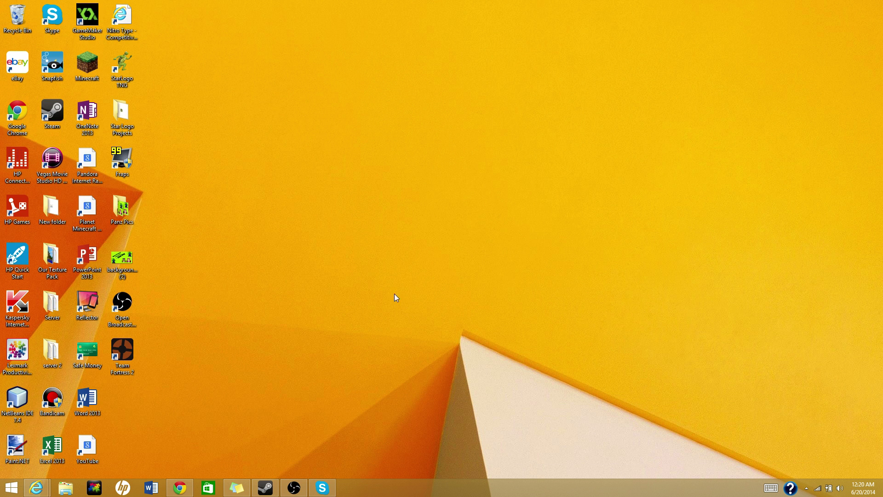
mouse_move(373, 251)
left_mouse_down()
mouse_move(451, 266)
mouse_move(471, 298)
mouse_move(531, 324)
mouse_move(465, 332)
mouse_move(479, 313)
mouse_move(503, 310)
left_mouse_up()
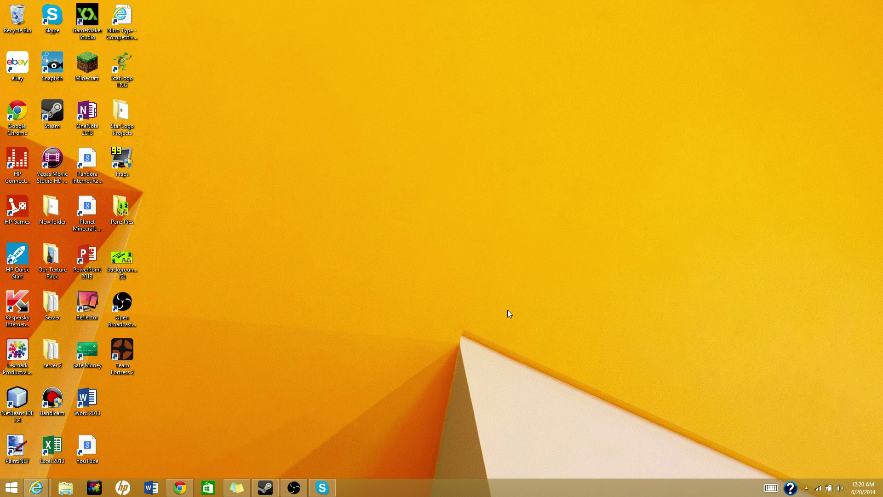